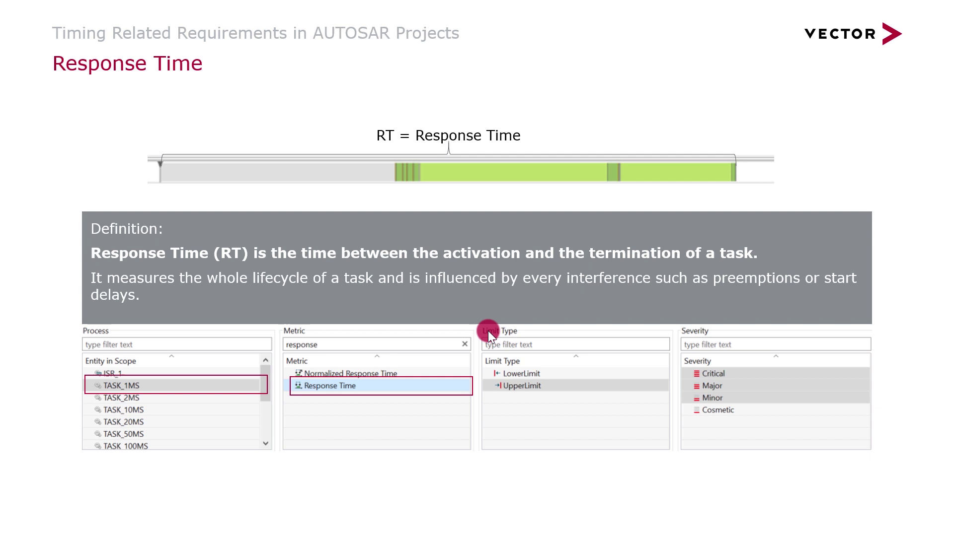
Step: Advance the Response Time slide to box UpperLimit and the Critical, Major and Minor severities
{"action": "left_click", "coordinate": [557, 390]}
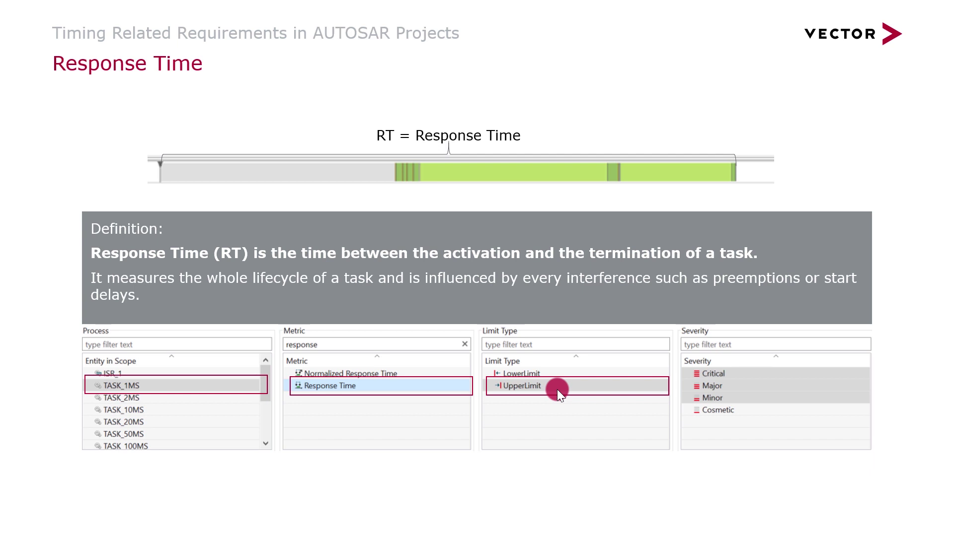
{"action": "left_click", "coordinate": [757, 376]}
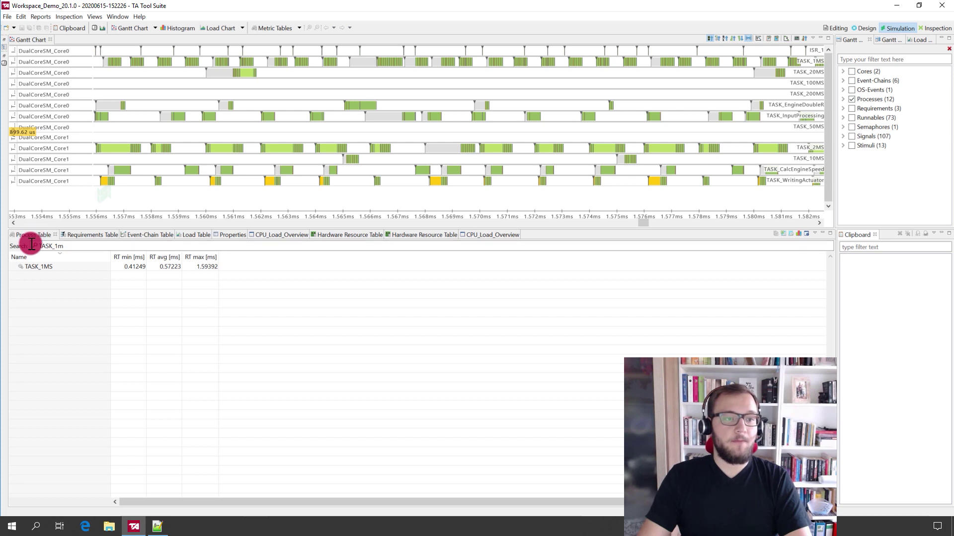
{"action": "left_click", "coordinate": [28, 269]}
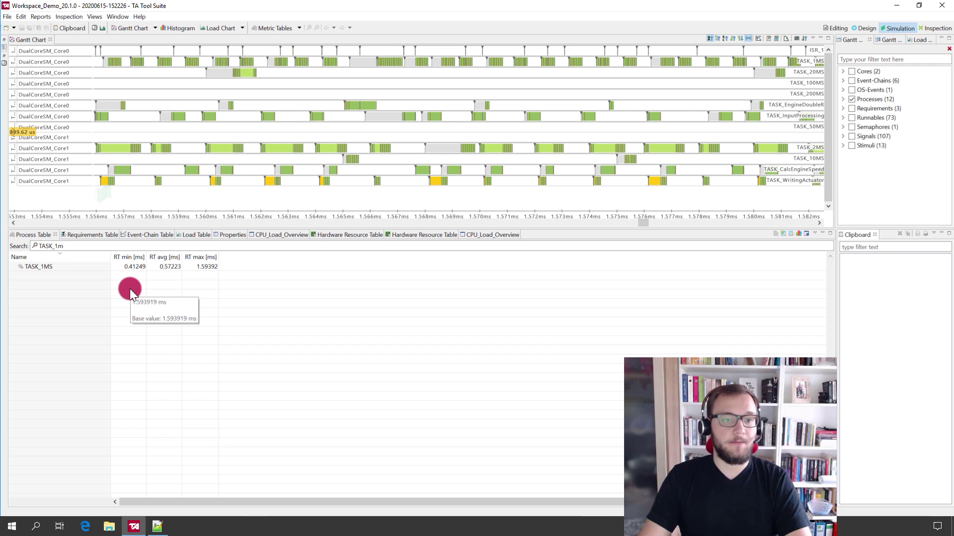
{"action": "mouse_move", "coordinate": [202, 268]}
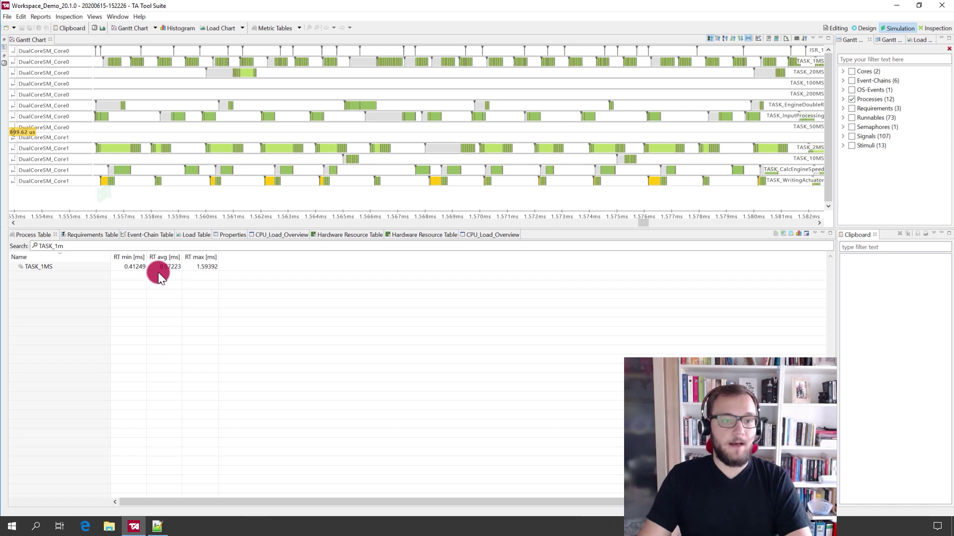
{"action": "mouse_move", "coordinate": [170, 267]}
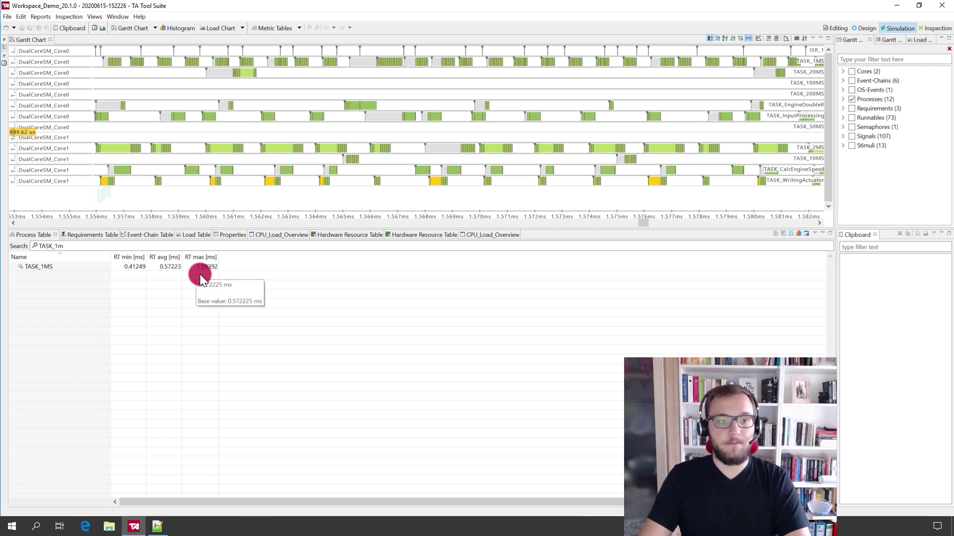
Step: Show the Requirements Table with the three TASK_1MS response-time requirements and their violation counts
{"action": "left_click", "coordinate": [84, 235]}
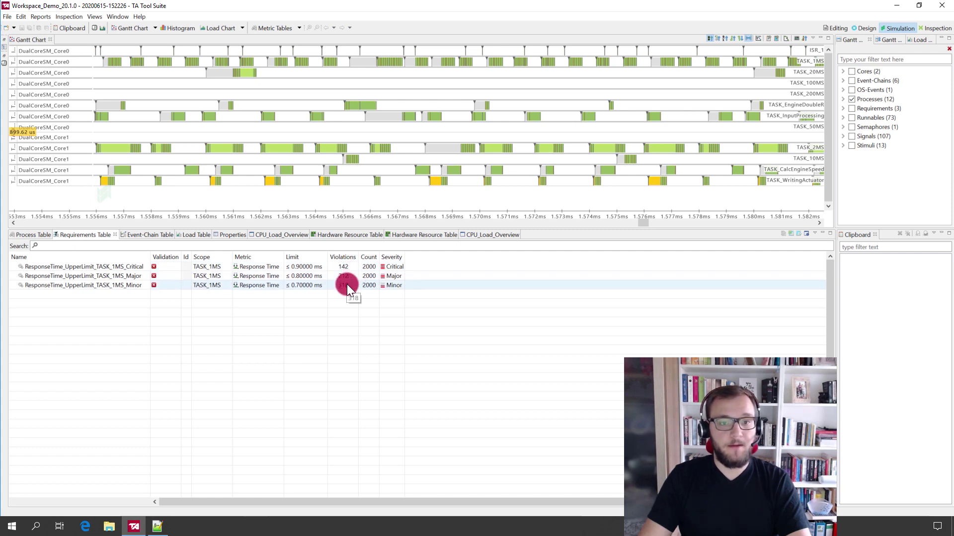
Step: Add the Critical TASK_1MS requirement to the Gantt chart and pan to a red violation
{"action": "left_click", "coordinate": [132, 267]}
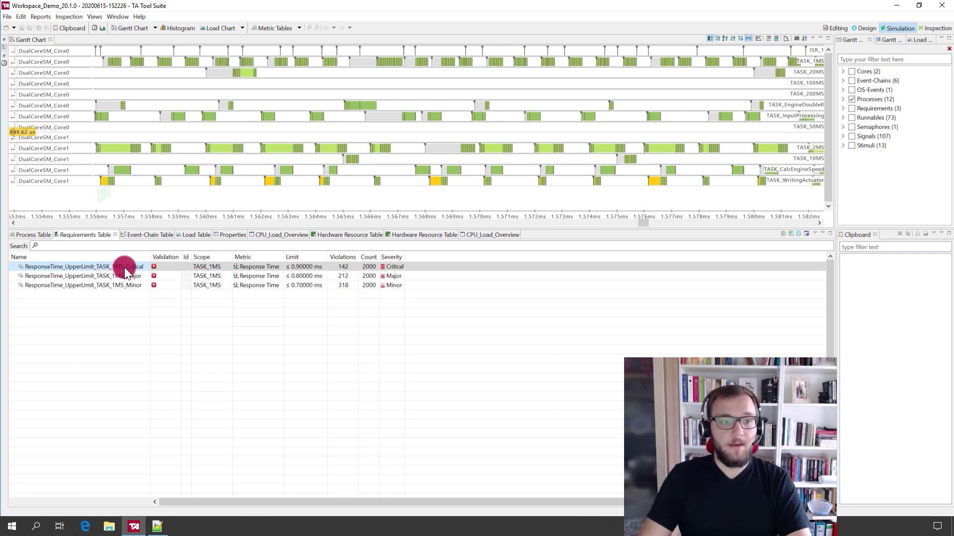
{"action": "left_click_drag", "start_coordinate": [124, 267], "coordinate": [244, 131]}
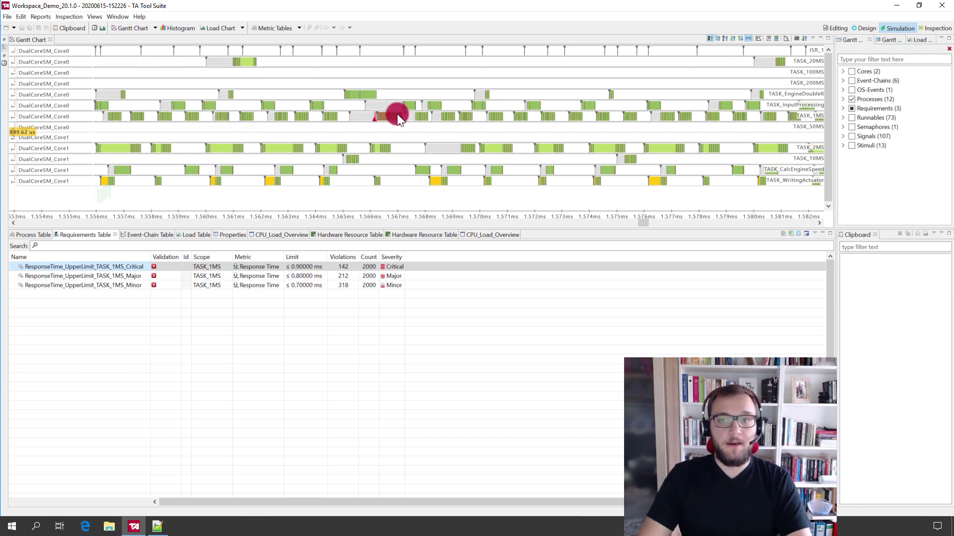
{"action": "scroll", "coordinate": [372, 123], "scroll_direction": "down", "scroll_amount": 2}
{"action": "scroll", "coordinate": [372, 123], "scroll_direction": "down", "scroll_amount": 2}
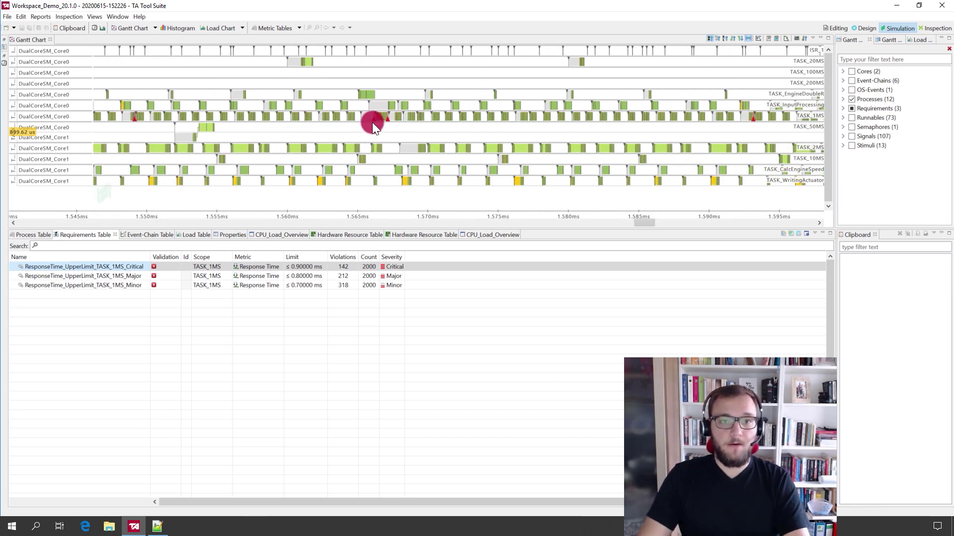
{"action": "scroll", "coordinate": [372, 122], "scroll_direction": "down", "scroll_amount": 2}
{"action": "scroll", "coordinate": [372, 123], "scroll_direction": "down", "scroll_amount": 2}
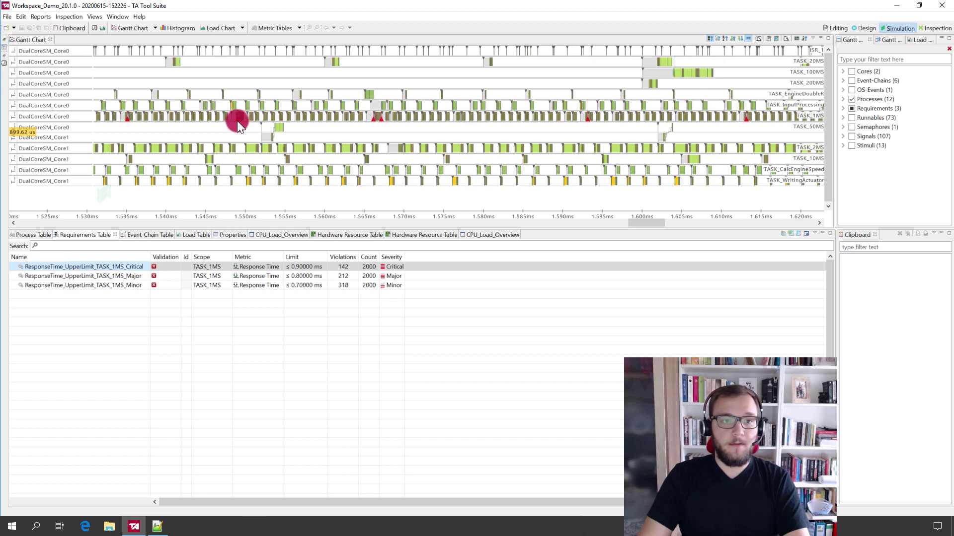
{"action": "left_click", "coordinate": [126, 266]}
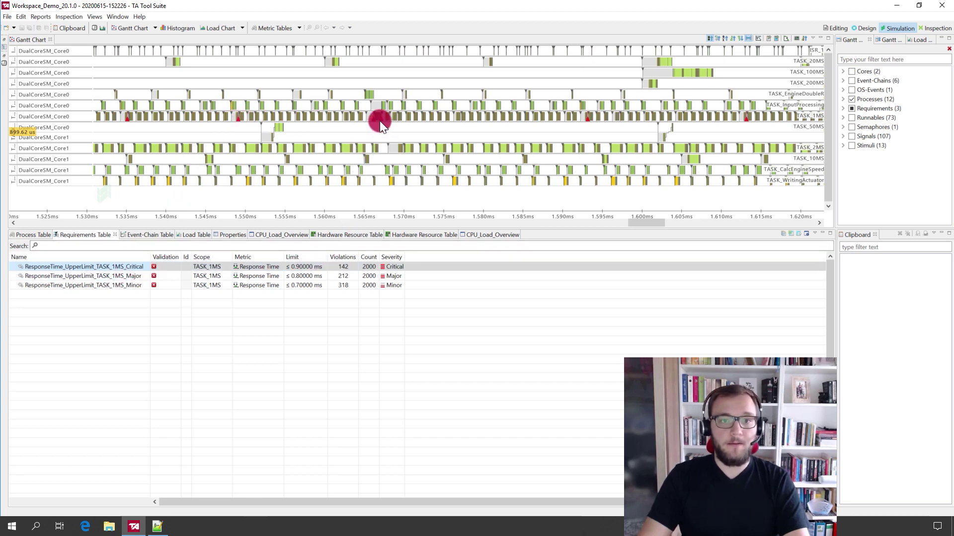
{"action": "scroll", "coordinate": [378, 121], "scroll_direction": "up", "scroll_amount": 3}
{"action": "scroll", "coordinate": [375, 120], "scroll_direction": "up", "scroll_amount": 3}
{"action": "scroll", "coordinate": [375, 119], "scroll_direction": "up", "scroll_amount": 2}
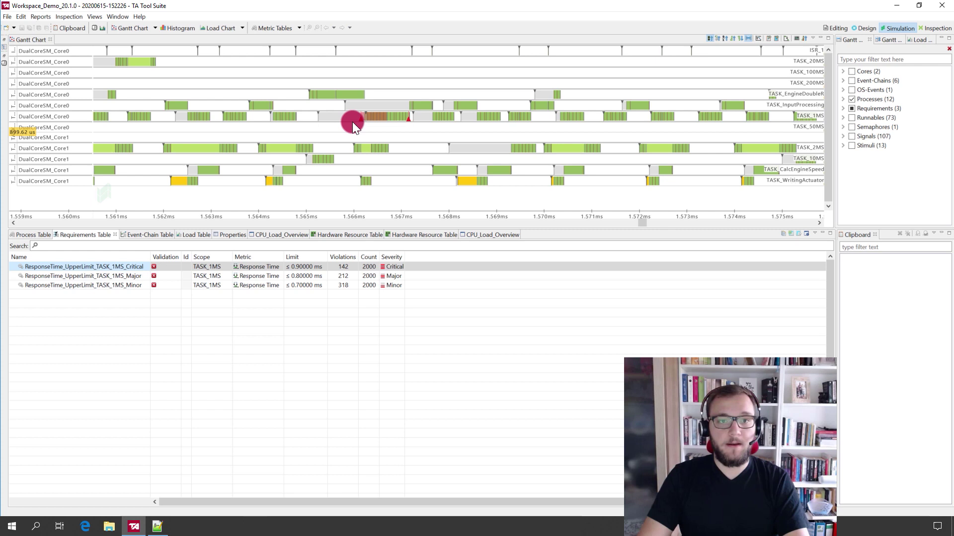
{"action": "mouse_move", "coordinate": [352, 121]}
{"action": "left_mouse_down"}
{"action": "mouse_move", "coordinate": [396, 121]}
{"action": "mouse_move", "coordinate": [358, 121]}
{"action": "left_mouse_up"}
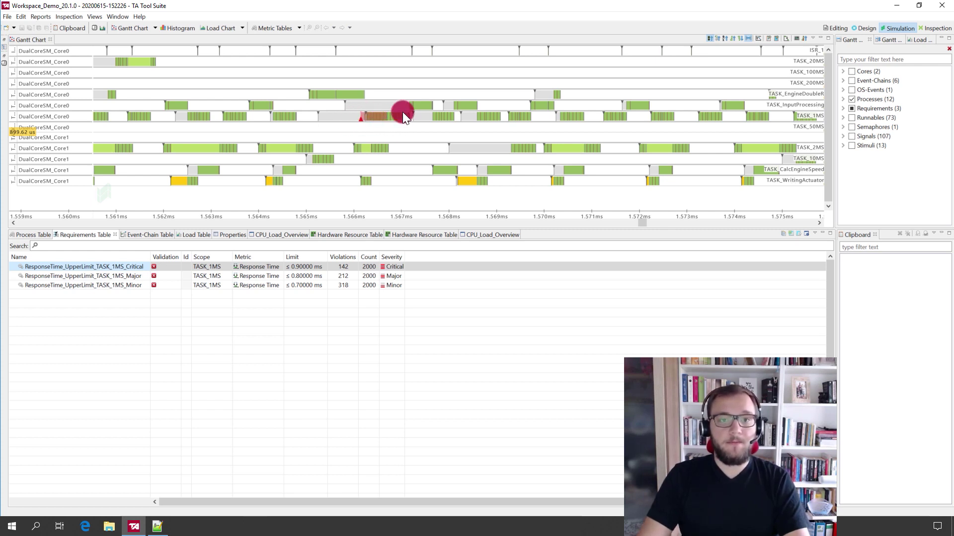
{"action": "mouse_move", "coordinate": [500, 115]}
{"action": "left_mouse_down"}
{"action": "mouse_move", "coordinate": [245, 132]}
{"action": "mouse_move", "coordinate": [650, 125]}
{"action": "mouse_move", "coordinate": [254, 138]}
{"action": "left_mouse_up"}
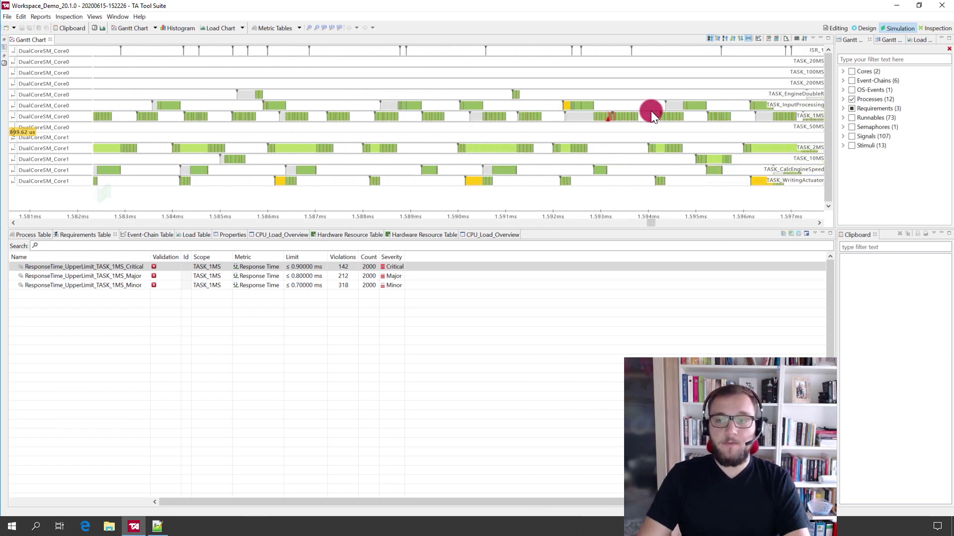
{"action": "left_click", "coordinate": [797, 40]}
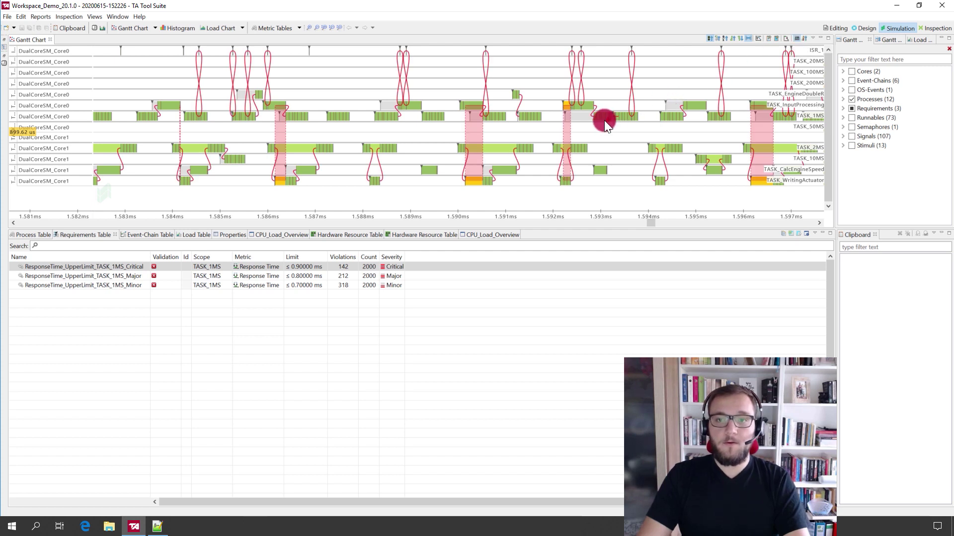
{"action": "scroll", "coordinate": [604, 120], "scroll_direction": "up", "scroll_amount": 2}
{"action": "scroll", "coordinate": [604, 120], "scroll_direction": "up", "scroll_amount": 1}
{"action": "scroll", "coordinate": [604, 120], "scroll_direction": "up", "scroll_amount": 1}
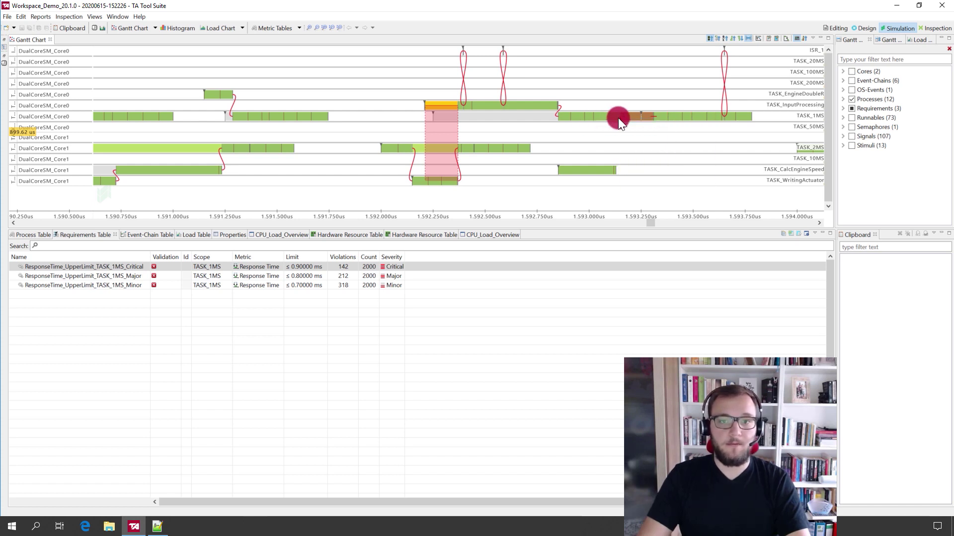
{"action": "left_click_drag", "start_coordinate": [740, 128], "coordinate": [345, 141]}
{"action": "left_click_drag", "start_coordinate": [502, 133], "coordinate": [186, 138]}
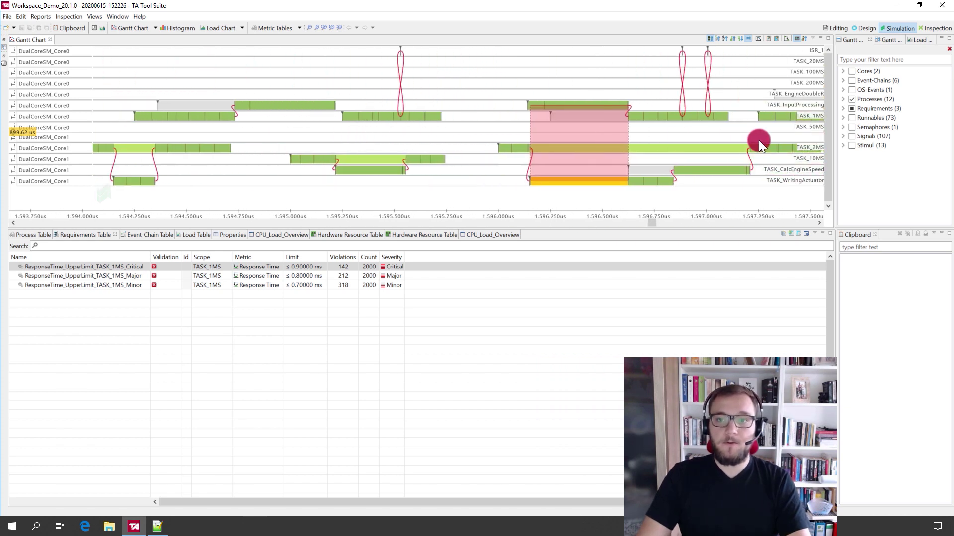
{"action": "left_click_drag", "start_coordinate": [759, 142], "coordinate": [456, 142]}
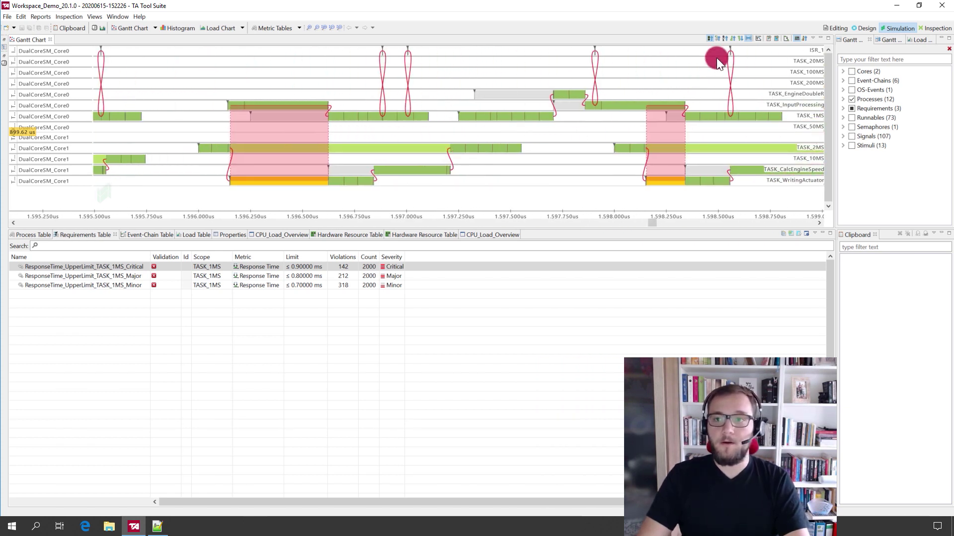
{"action": "left_click", "coordinate": [797, 39]}
{"action": "scroll", "coordinate": [473, 144], "scroll_direction": "down", "scroll_amount": 2}
{"action": "scroll", "coordinate": [474, 144], "scroll_direction": "down", "scroll_amount": 2}
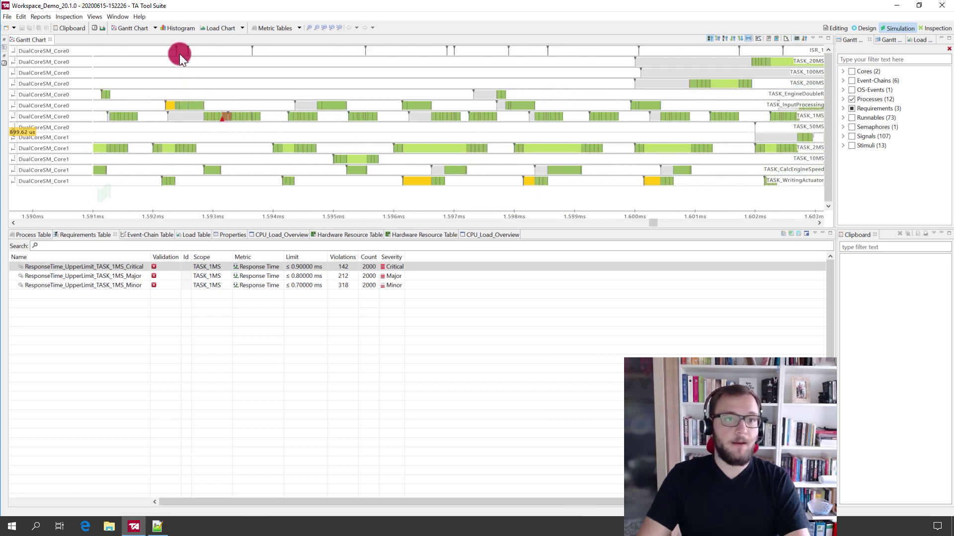
Step: Histogram the TASK_1MS response times with the Critical 0.9 ms limit and select the range above it
{"action": "left_click", "coordinate": [174, 26]}
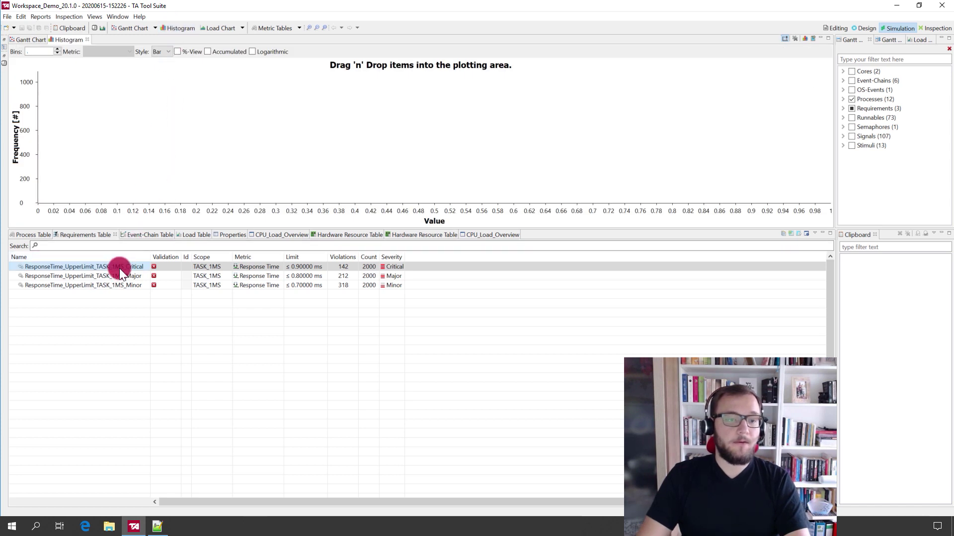
{"action": "left_click_drag", "start_coordinate": [119, 267], "coordinate": [143, 152]}
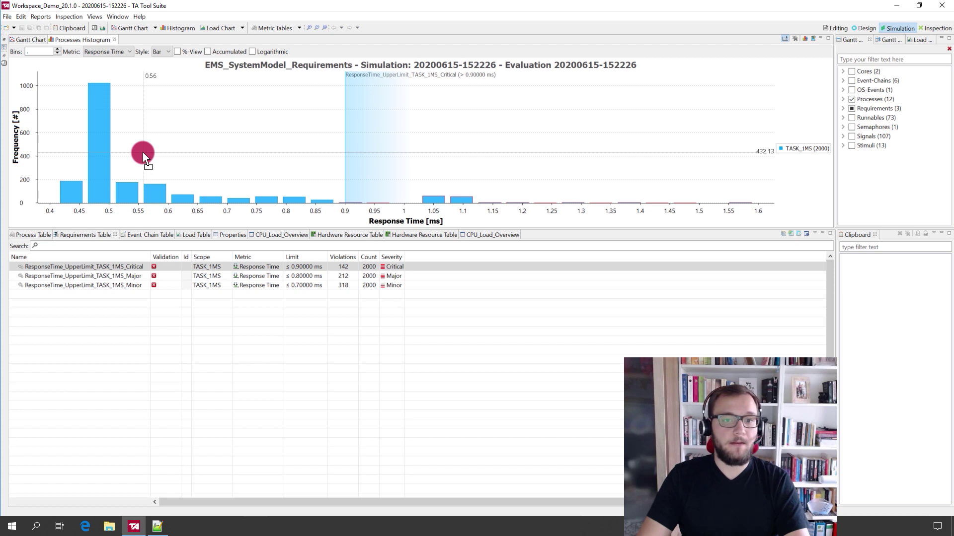
{"action": "left_click", "coordinate": [279, 267]}
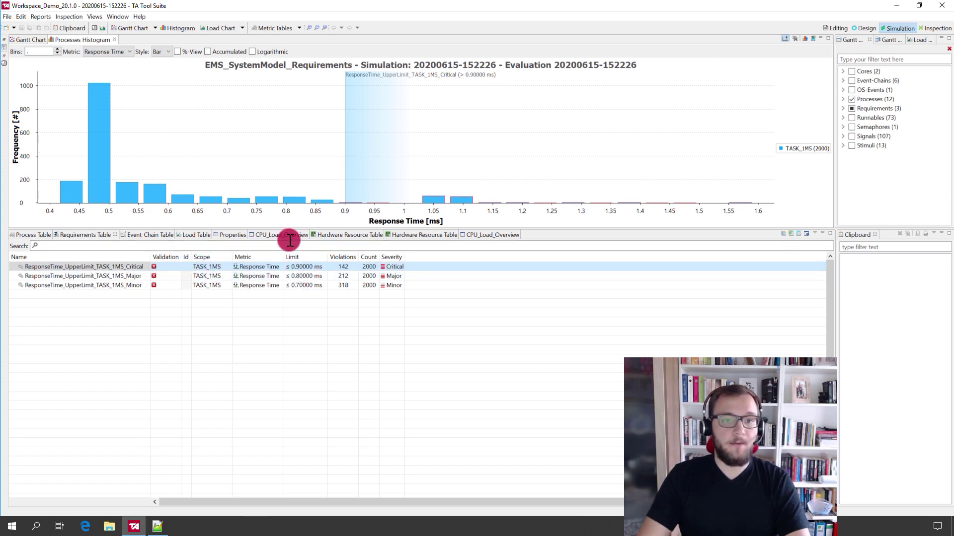
{"action": "left_click_drag", "start_coordinate": [344, 171], "coordinate": [47, 178]}
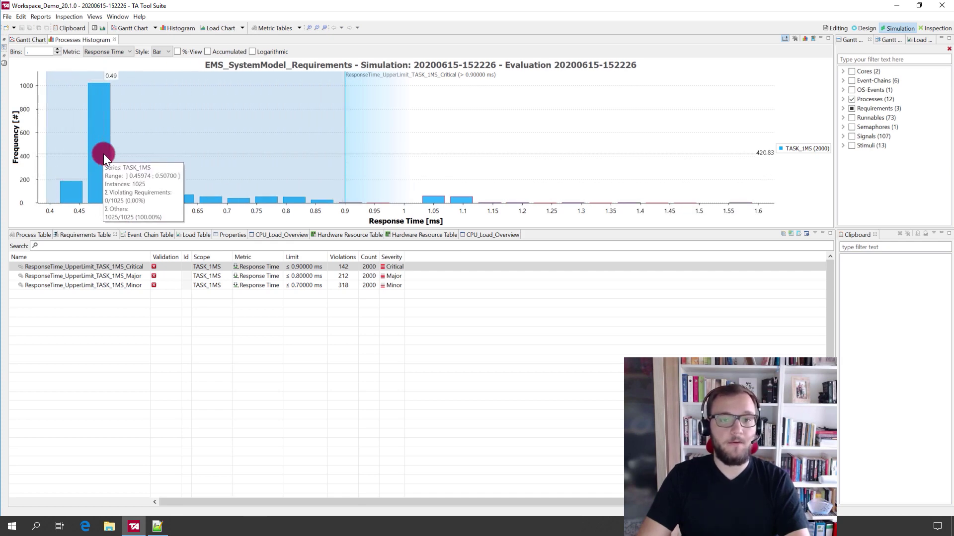
{"action": "left_click_drag", "start_coordinate": [347, 139], "coordinate": [752, 146]}
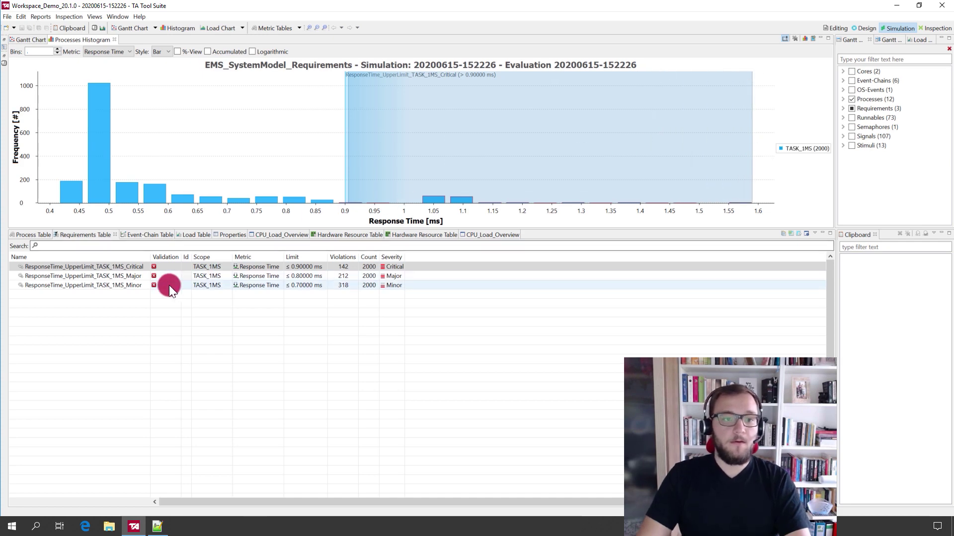
Step: Add the Major 0.8 ms and Minor 0.7 ms limits, then select the 1.05–1.6 ms range
{"action": "left_click", "coordinate": [127, 276]}
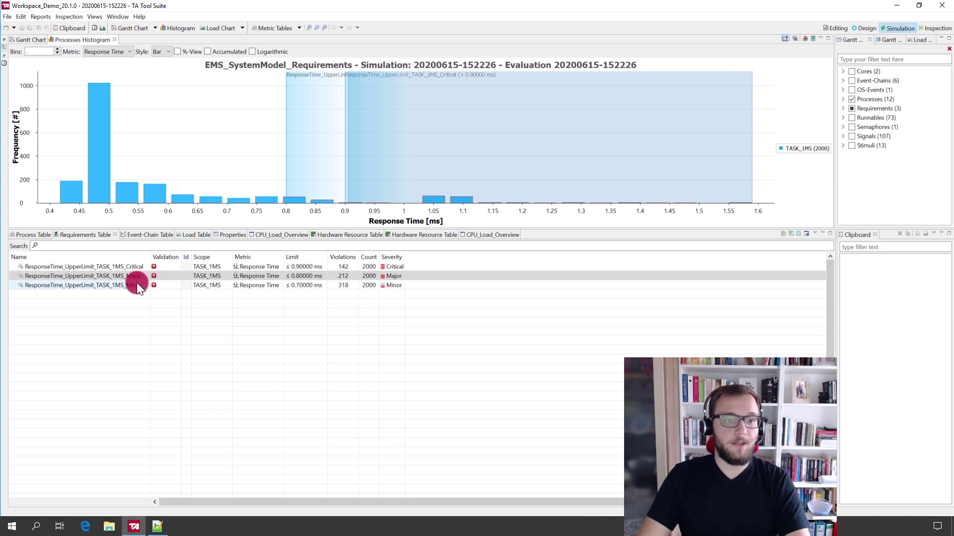
{"action": "left_click", "coordinate": [136, 284]}
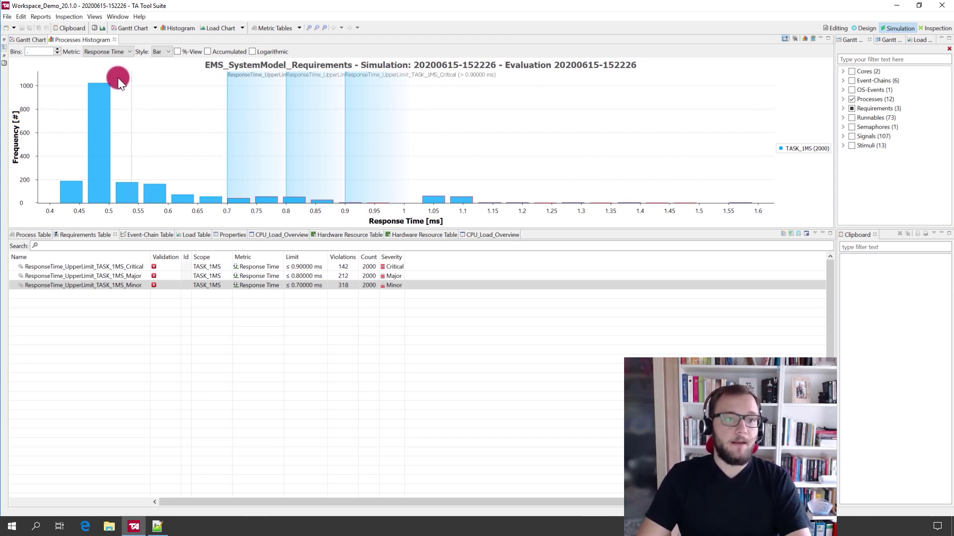
{"action": "left_click_drag", "start_coordinate": [50, 89], "coordinate": [198, 91]}
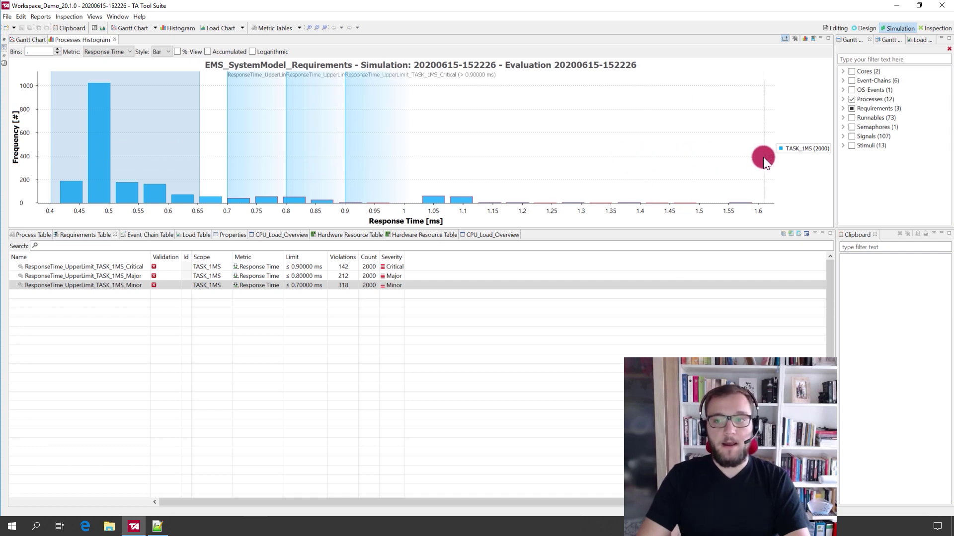
{"action": "left_click_drag", "start_coordinate": [763, 158], "coordinate": [415, 152]}
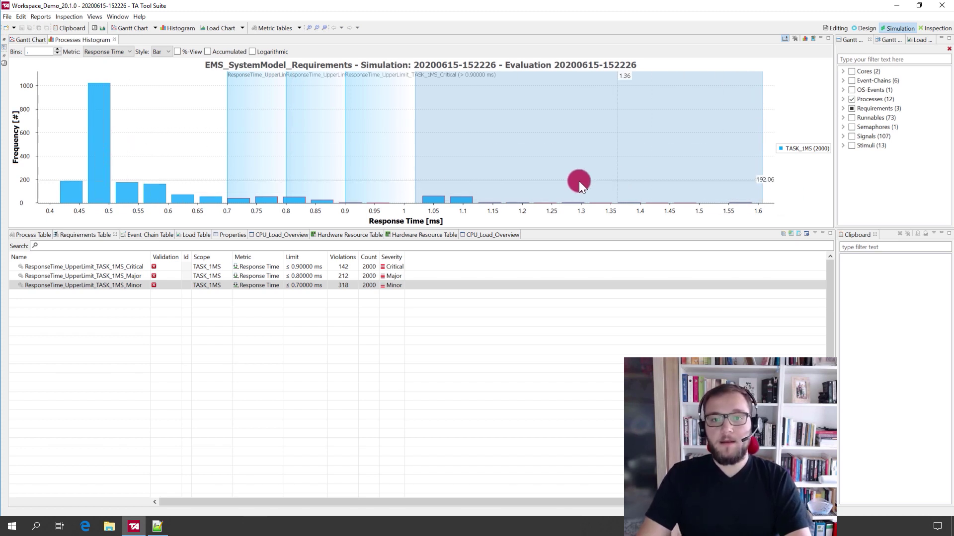
Step: Send the 23 slowest TASK_1MS instances at the histogram's high end to the clipboard
{"action": "left_click_drag", "start_coordinate": [768, 173], "coordinate": [478, 168]}
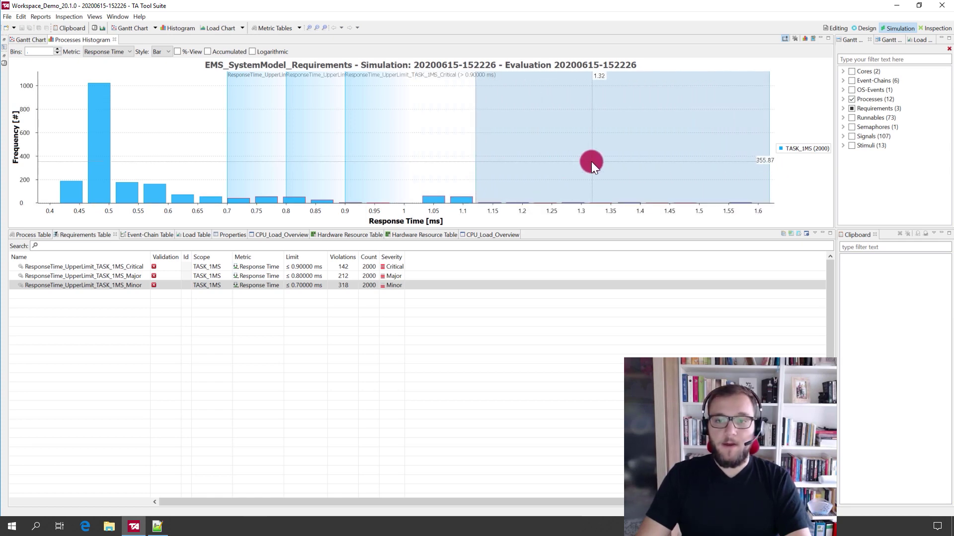
{"action": "right_click", "coordinate": [591, 162]}
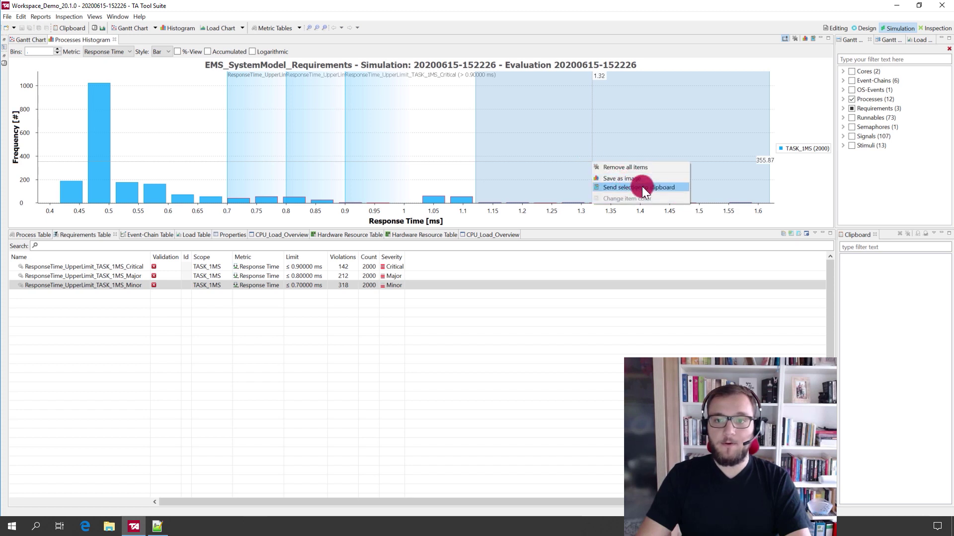
{"action": "left_click", "coordinate": [641, 187]}
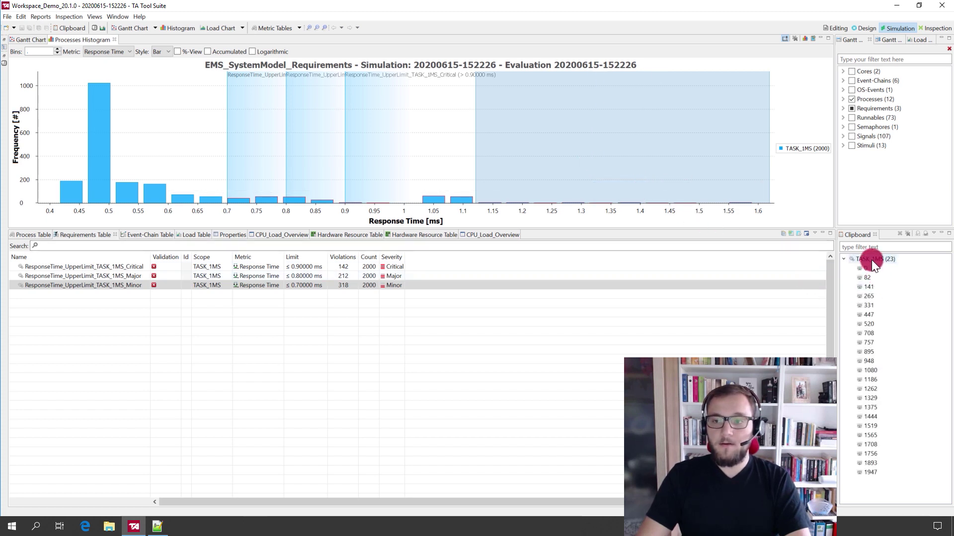
{"action": "left_click", "coordinate": [870, 454]}
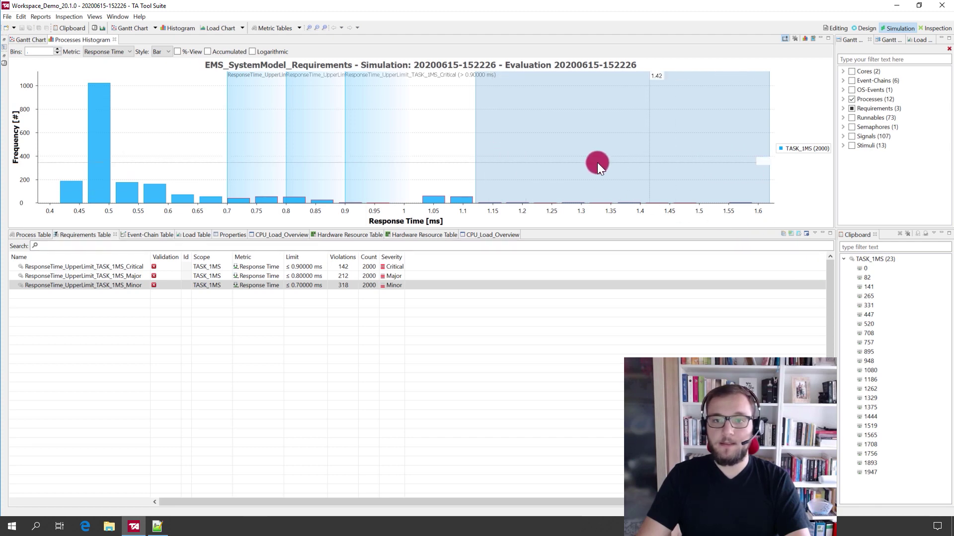
Step: Jump the Gantt chart to outliers 447 and 520 with task dependency lines shown
{"action": "double_click", "coordinate": [866, 314]}
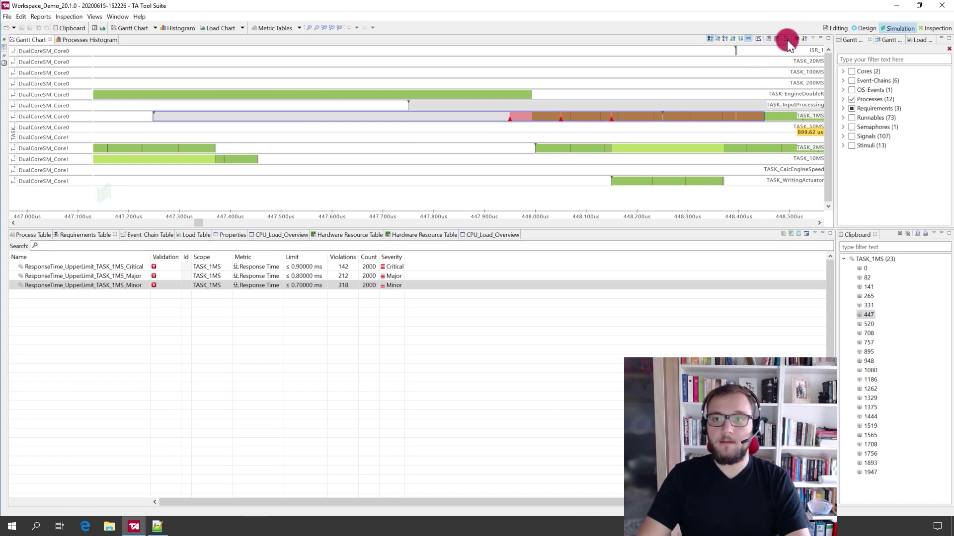
{"action": "left_click", "coordinate": [798, 40]}
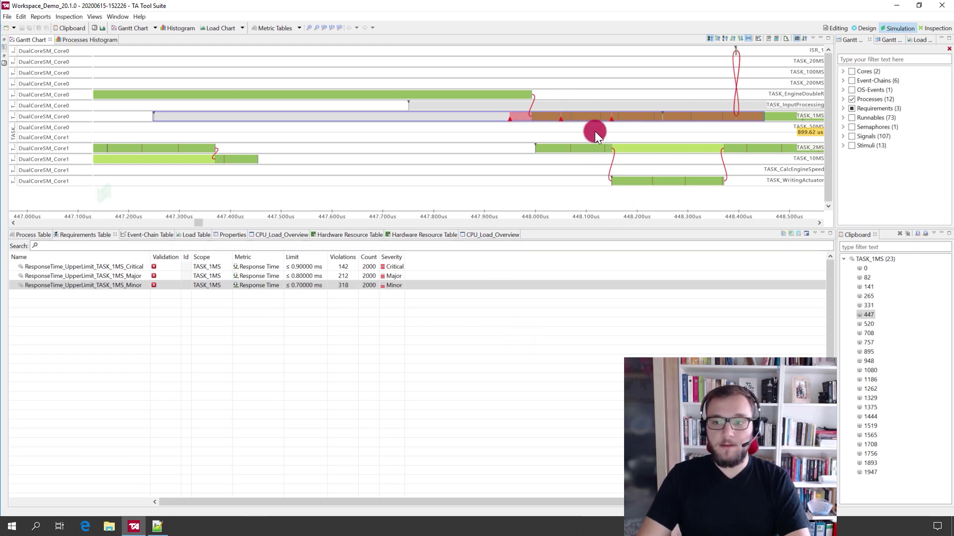
{"action": "left_click", "coordinate": [870, 317]}
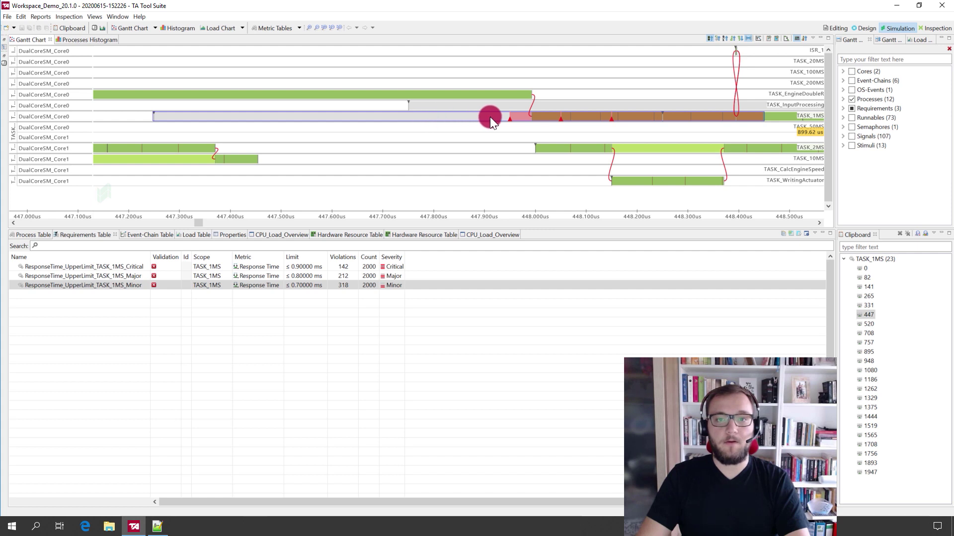
{"action": "double_click", "coordinate": [865, 327]}
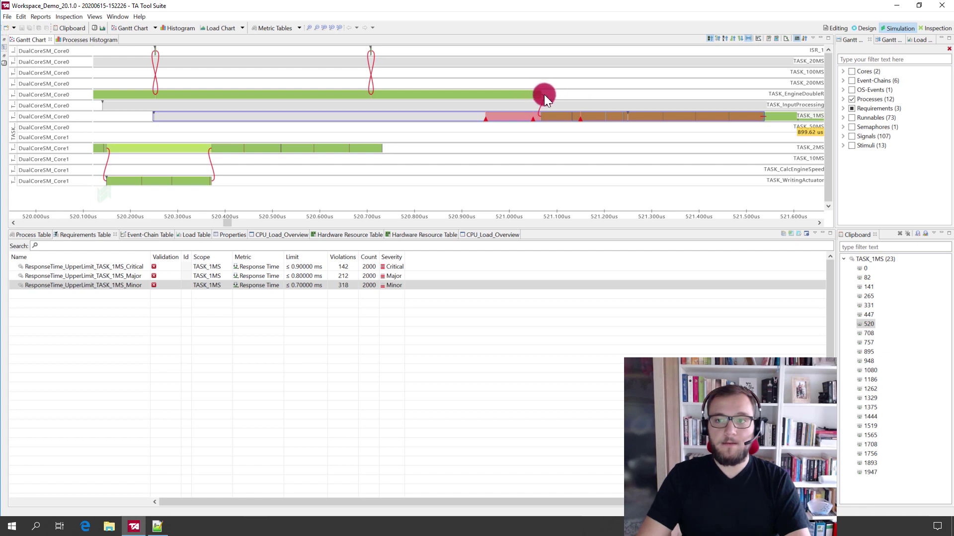
Step: Jump the Gantt chart to clipboard outlier 895 and then to 1080
{"action": "double_click", "coordinate": [866, 351]}
{"action": "double_click", "coordinate": [873, 371]}
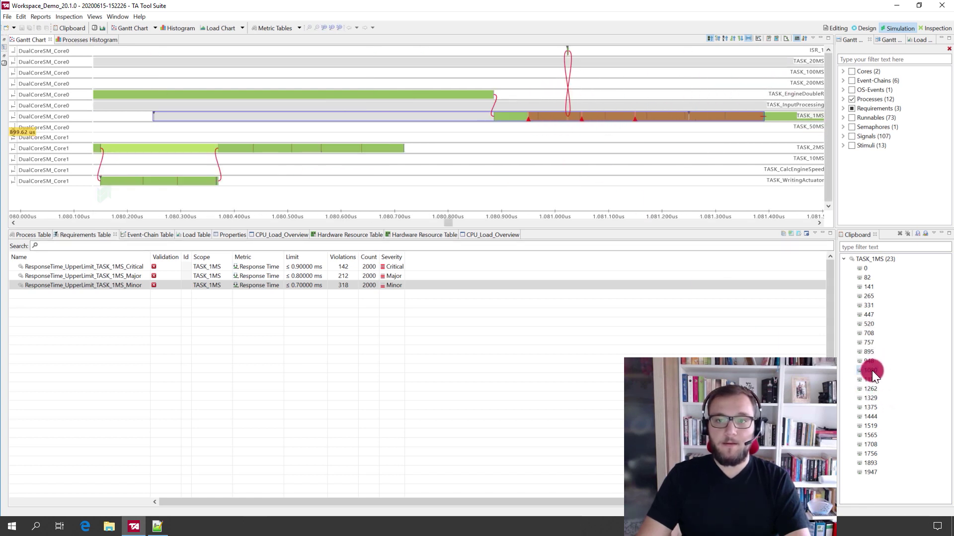